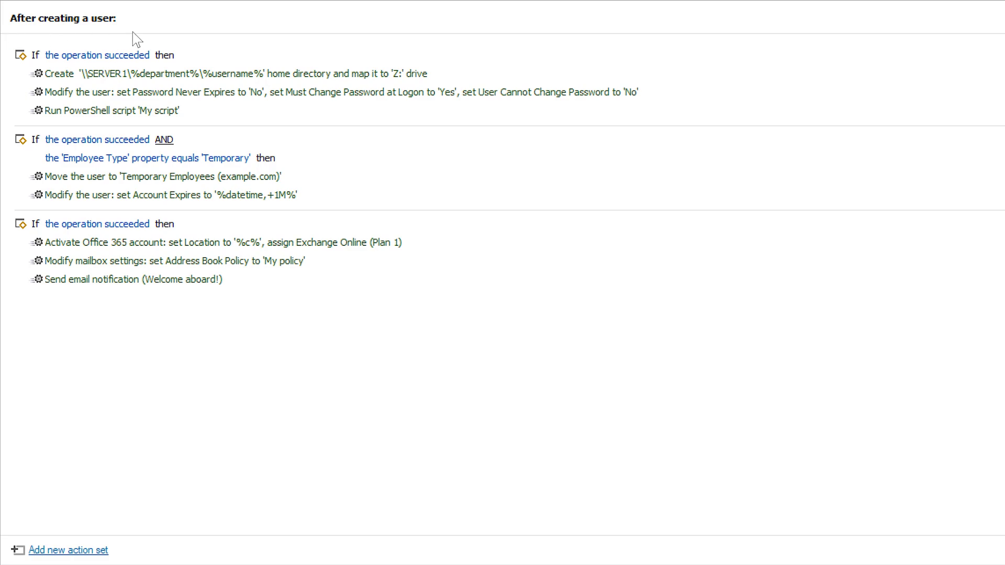
- Edit the existing Office 365 activation action, replacing its location and choosing individual Exchange Online services
left_click(63, 245)
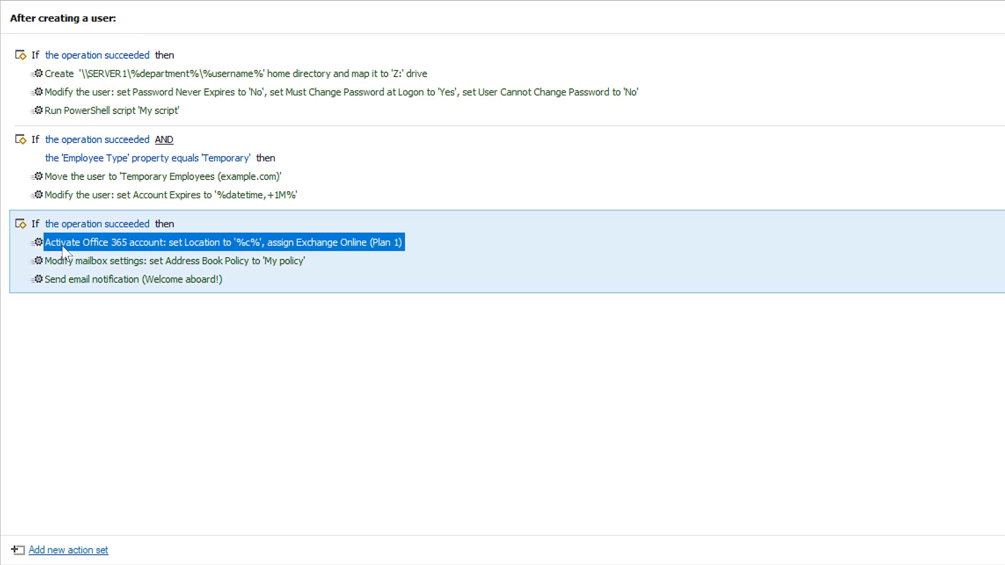
right_click(65, 250)
left_click(82, 256)
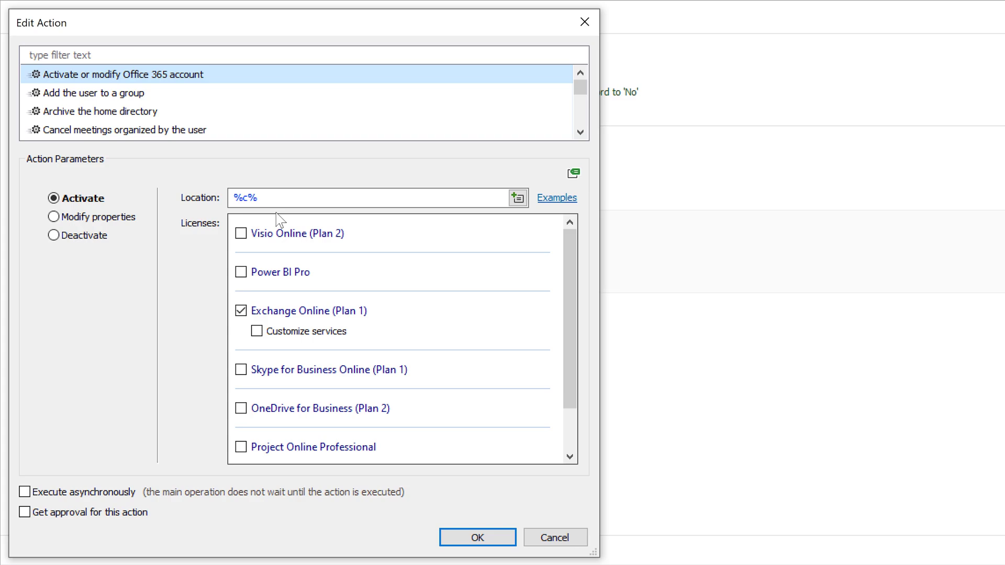
left_click_drag(272, 198, 206, 197)
type("US")
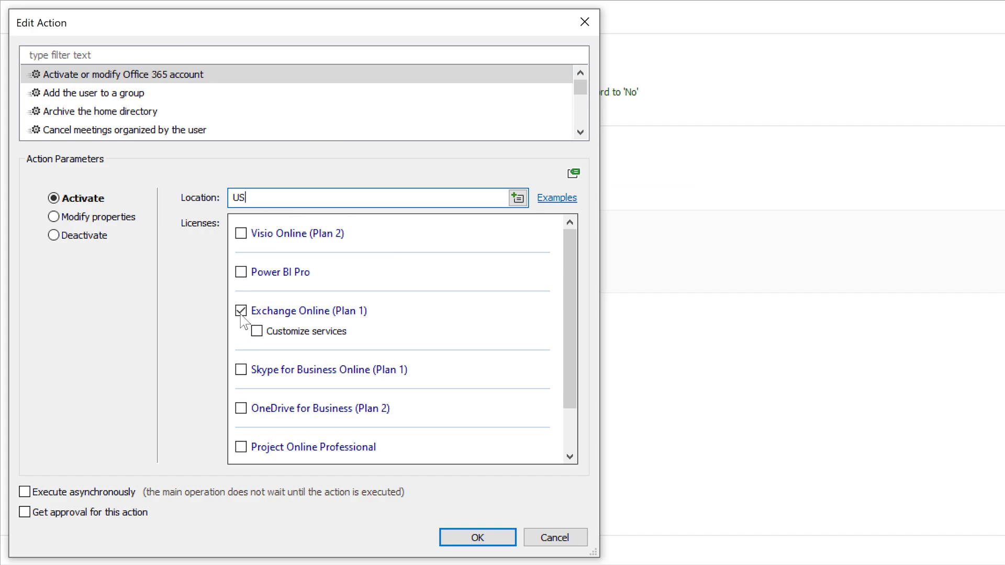
left_click(256, 331)
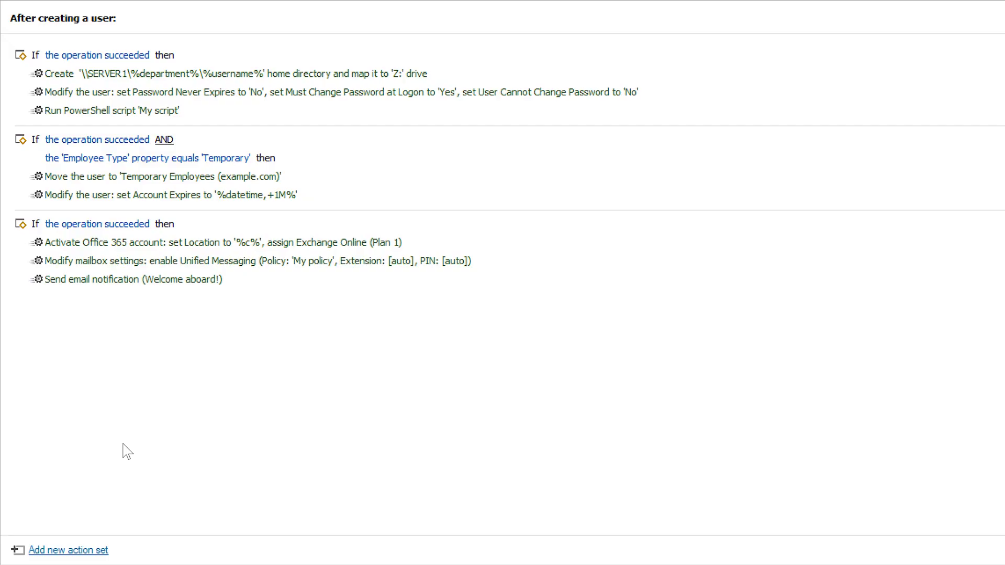
- Add a new action set with the condition Job Title contains 'manager'
left_click(86, 550)
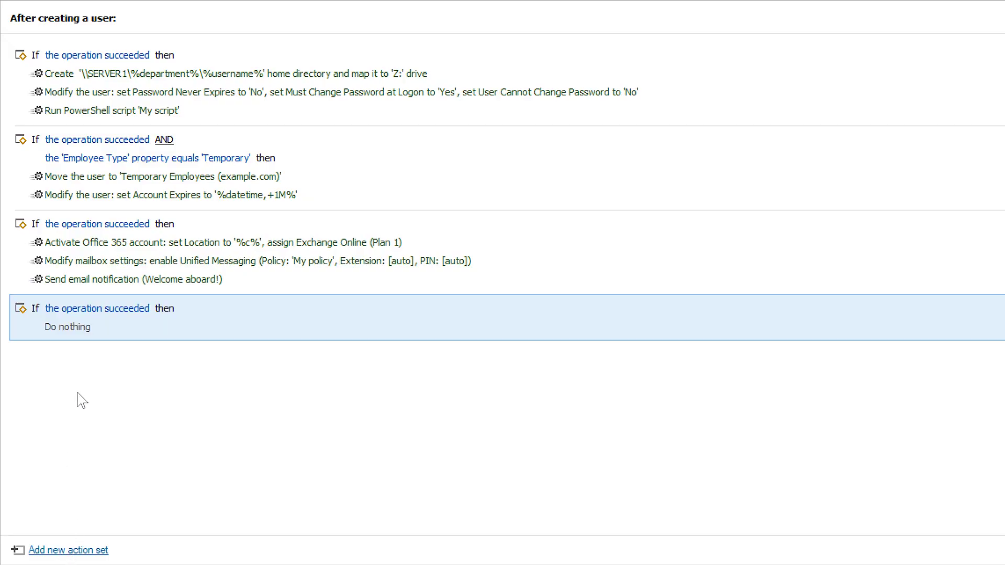
right_click(111, 329)
left_click(120, 336)
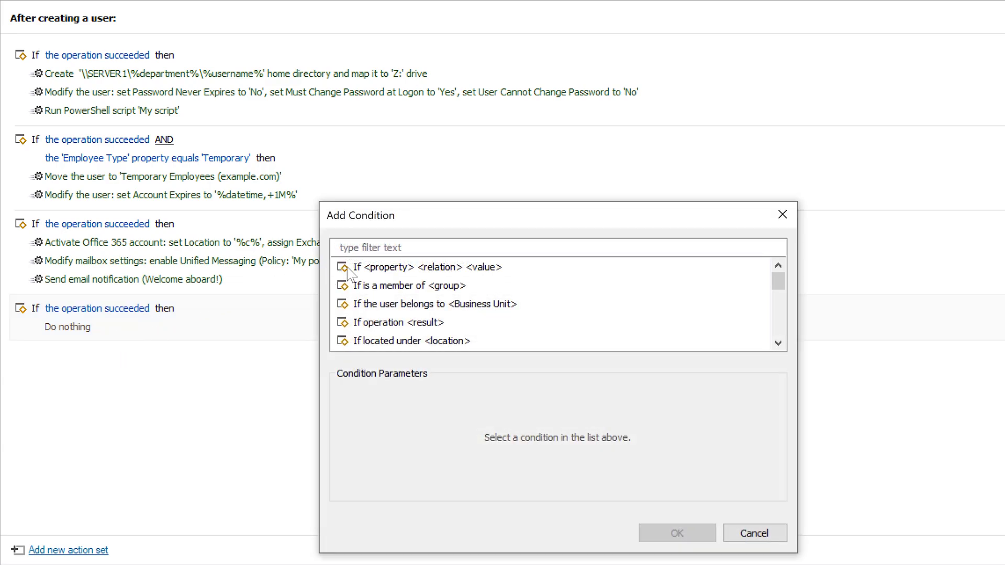
left_click(347, 269)
left_click(374, 440)
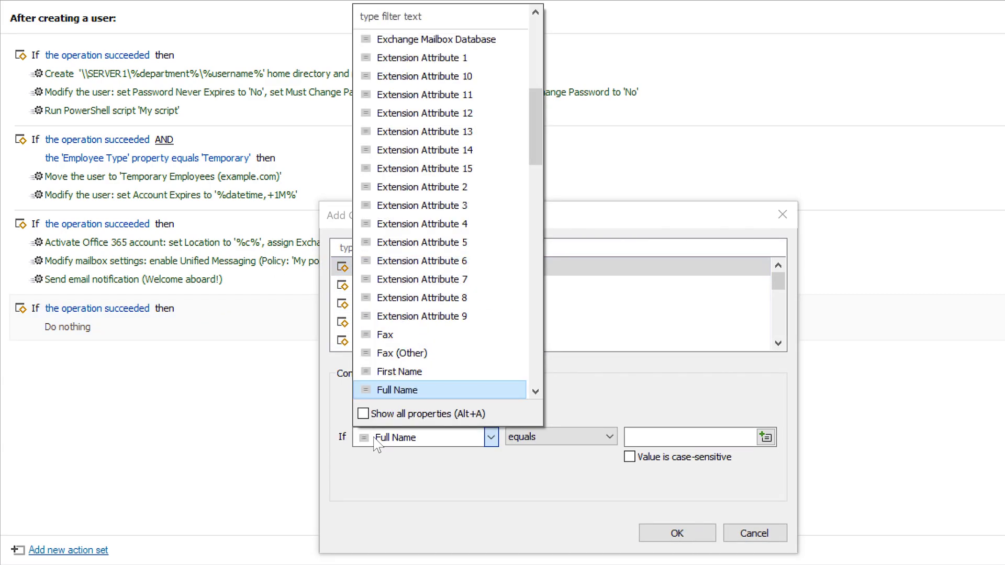
type("Job")
key("Return")
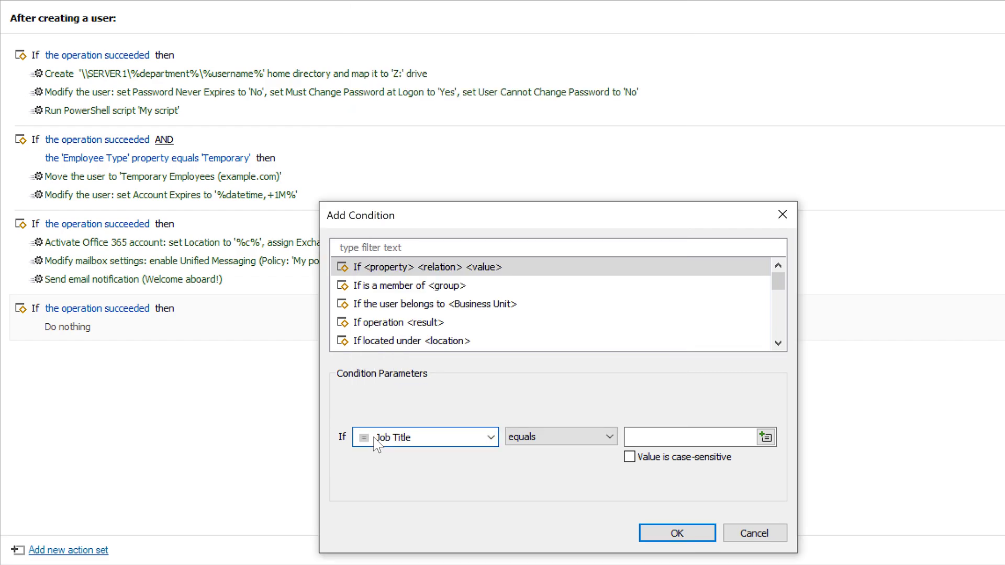
left_click(526, 436)
left_click(533, 481)
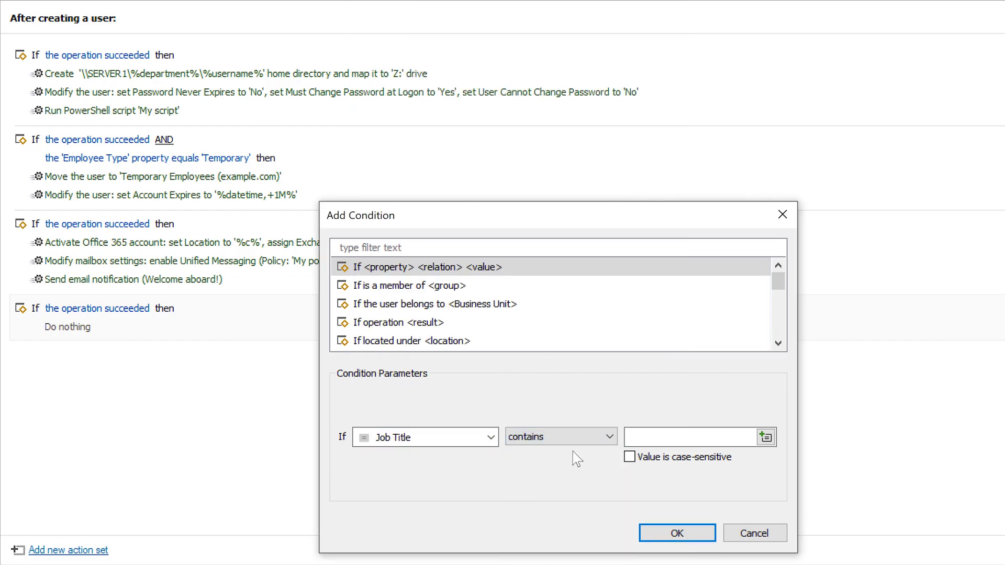
left_click(683, 437)
type("manager")
left_click(675, 533)
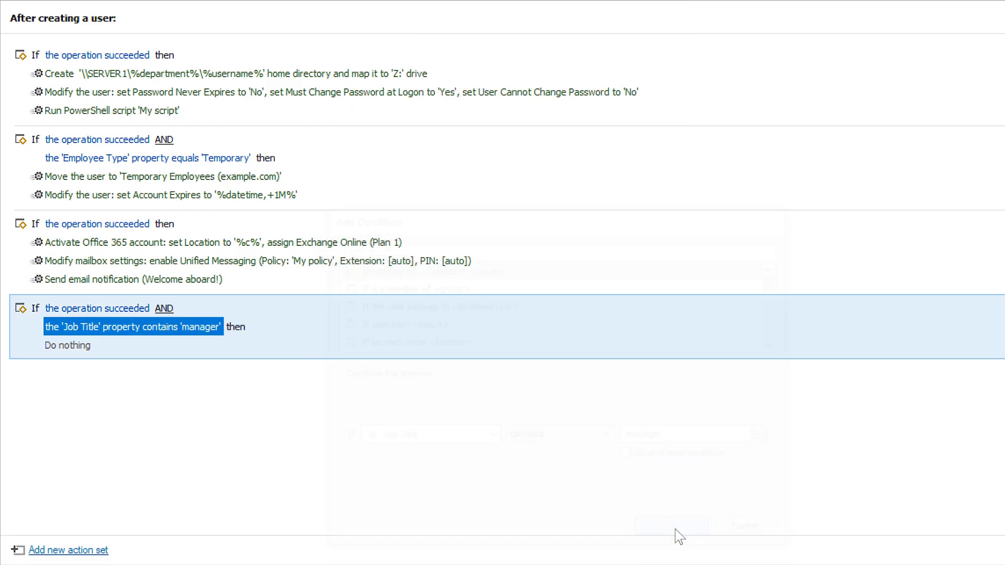
- Add an action that modifies the Office 365 account to assign the Power BI Pro license
right_click(79, 350)
left_click(101, 380)
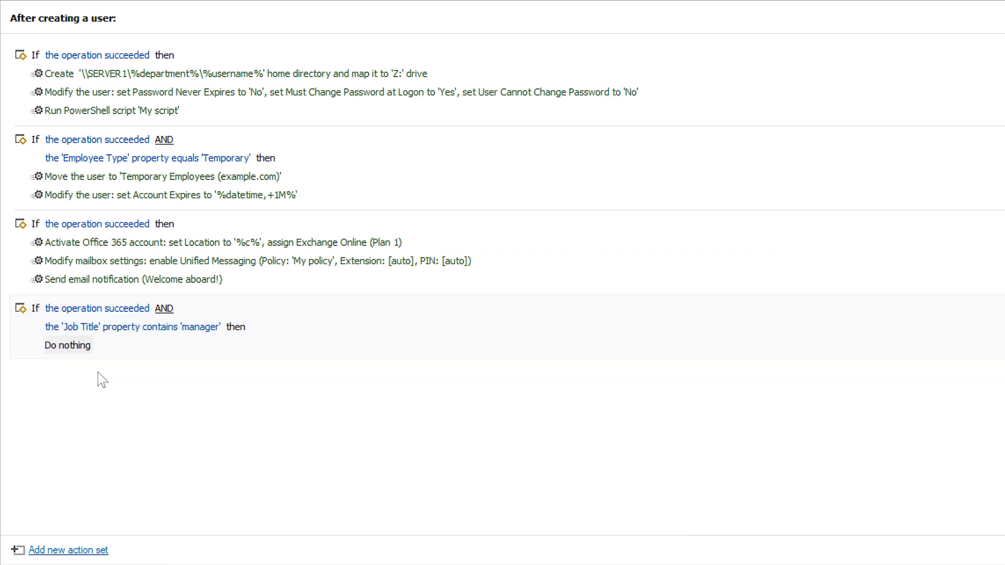
left_click(142, 73)
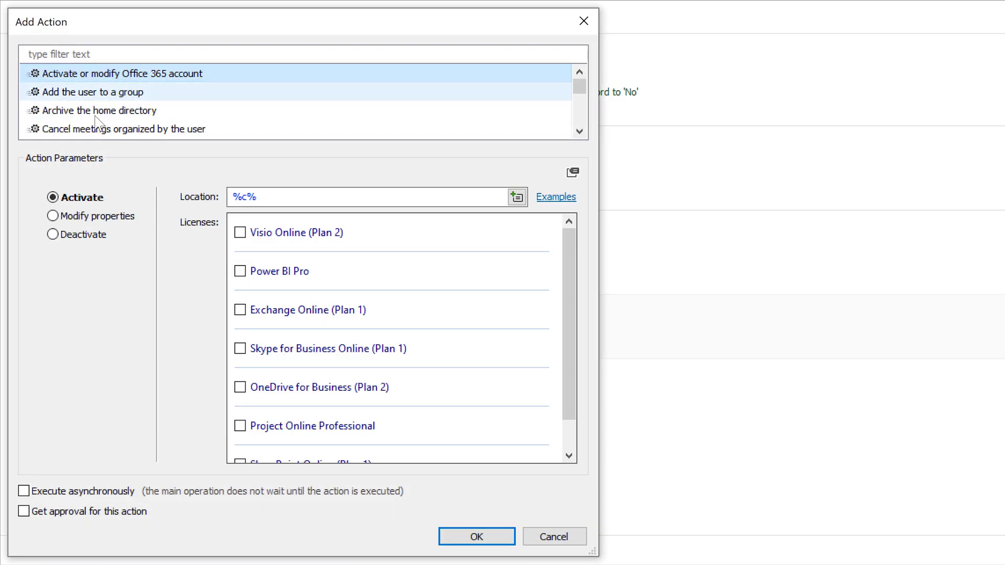
left_click(52, 215)
left_click(529, 197)
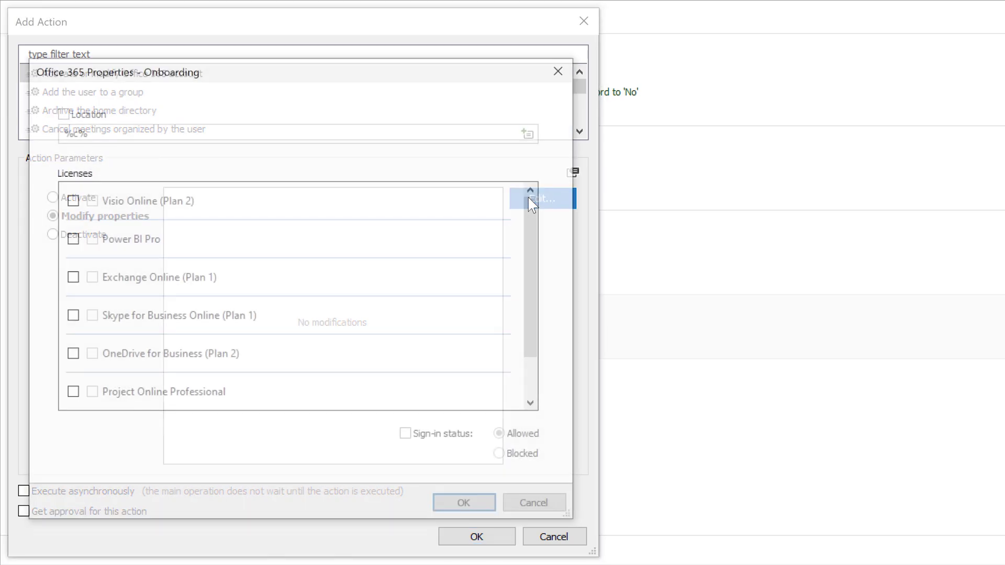
left_click(74, 240)
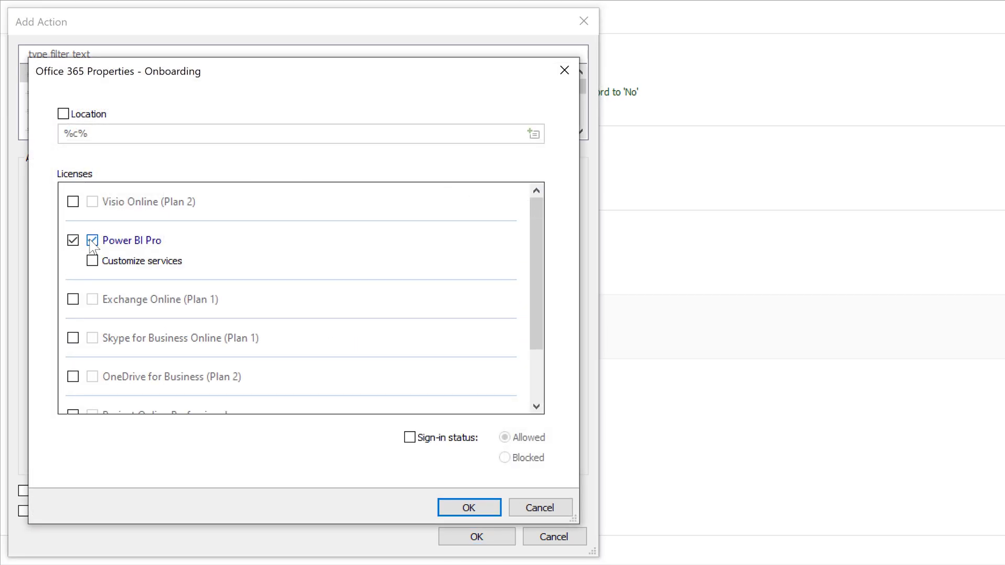
left_click(447, 511)
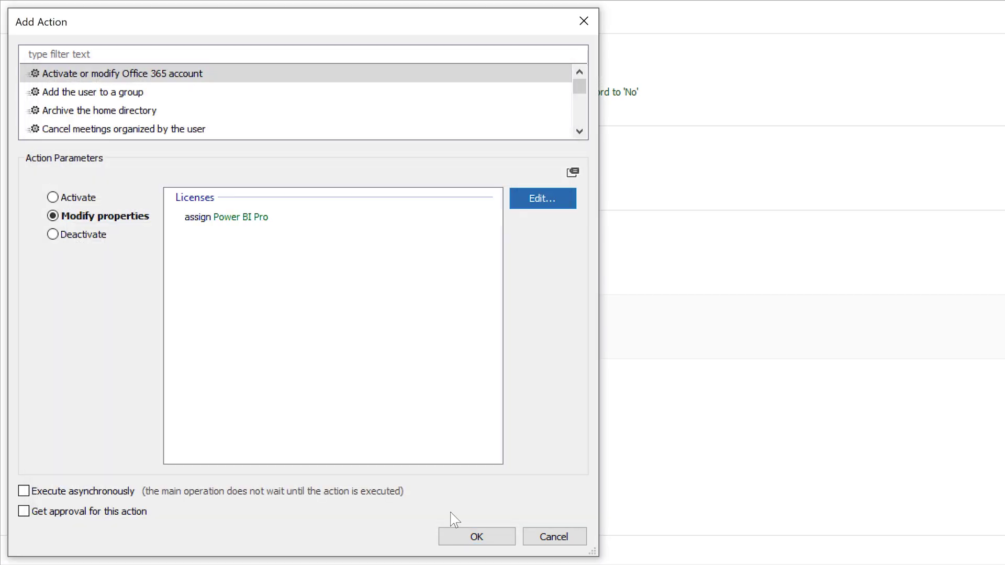
left_click(461, 540)
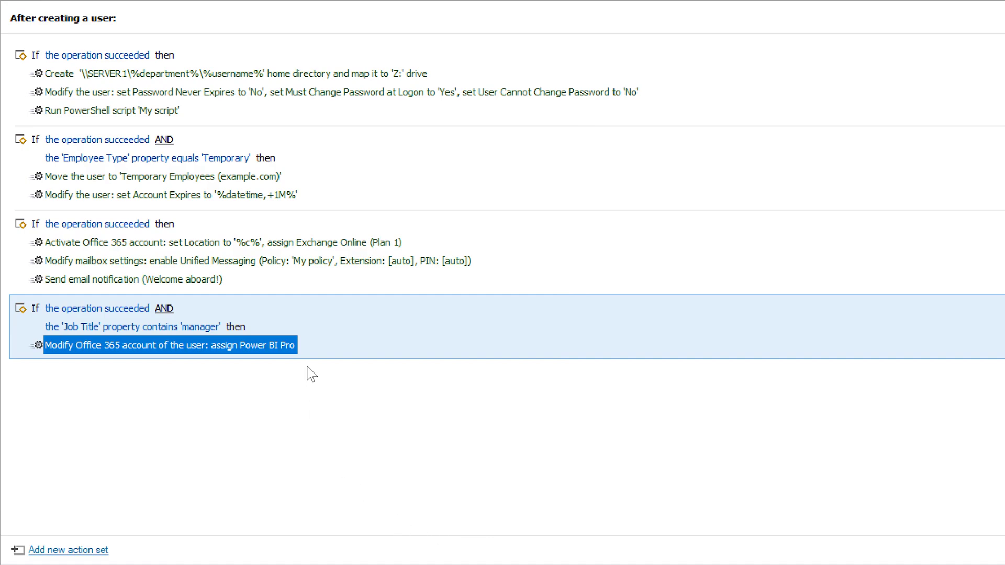
- Add an action that adds the user to the Managers group
right_click(306, 349)
left_click(326, 381)
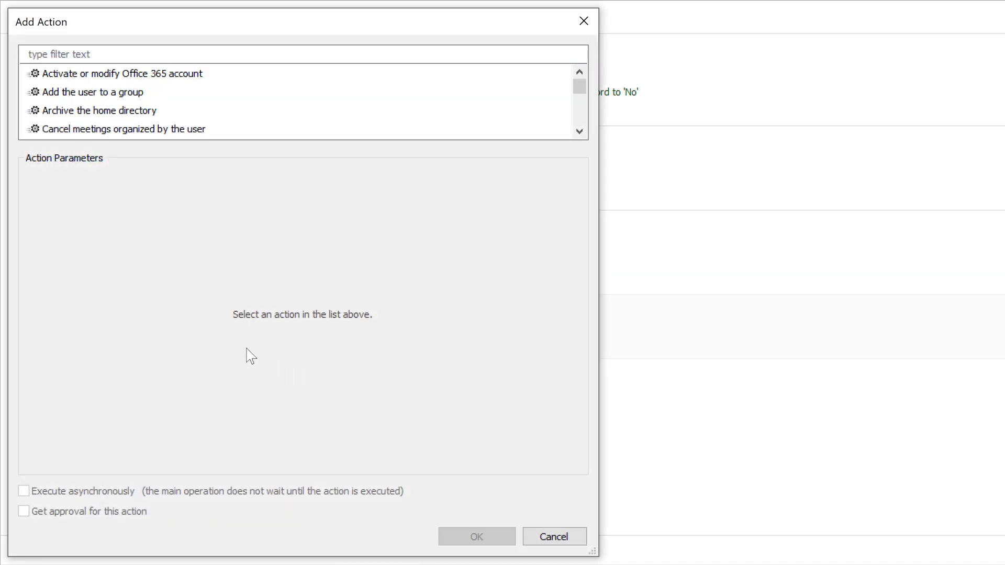
left_click(103, 94)
left_click(130, 206)
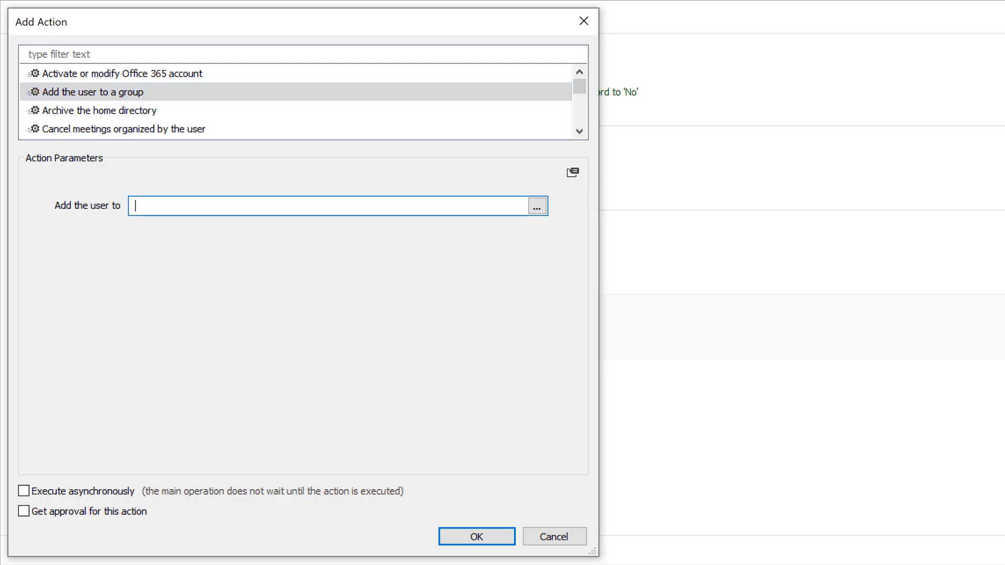
type("Manag")
key("Down")
key("Return")
left_click(469, 536)
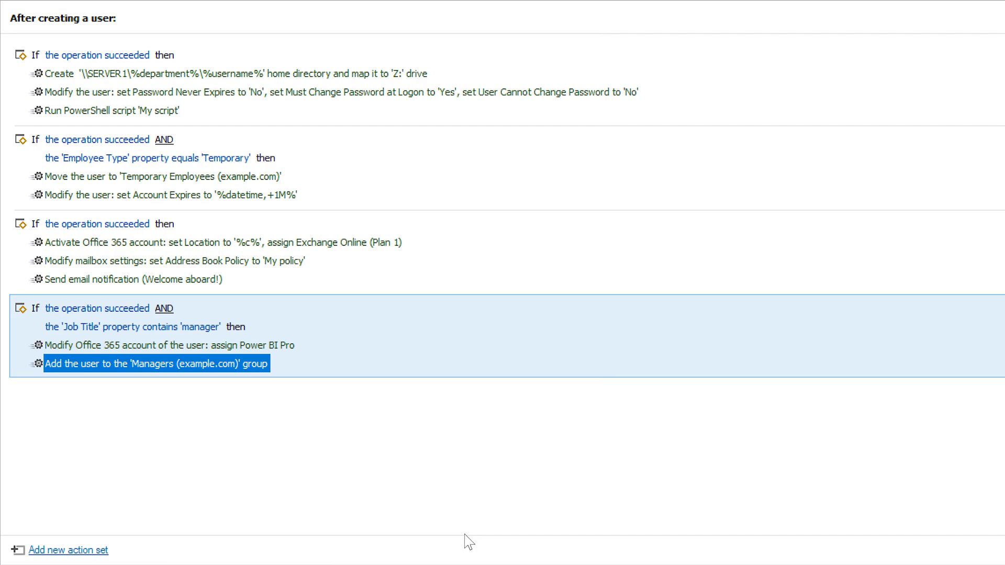
left_click(230, 265)
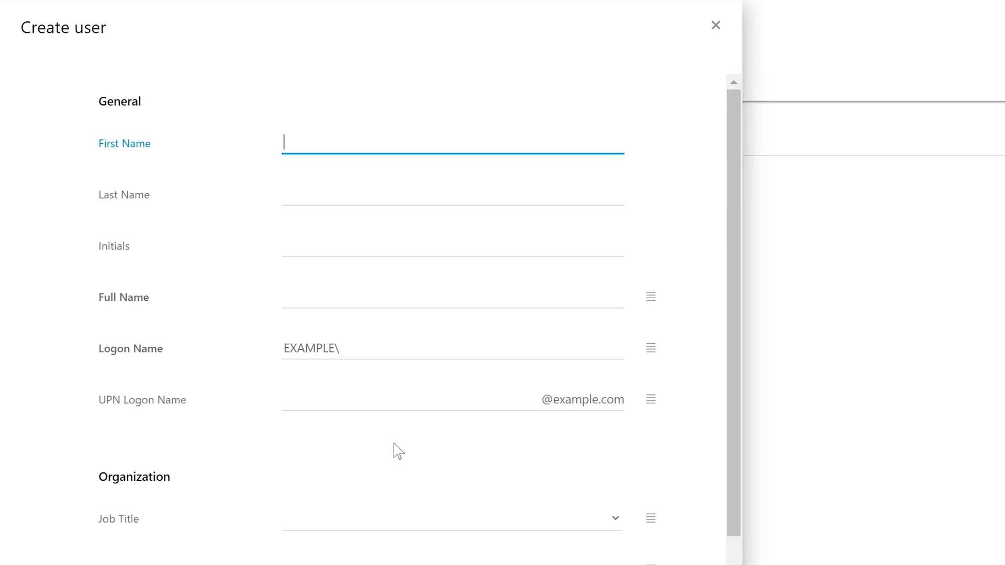
type("Richar")
type("d")
key("Tab")
type("Semple")
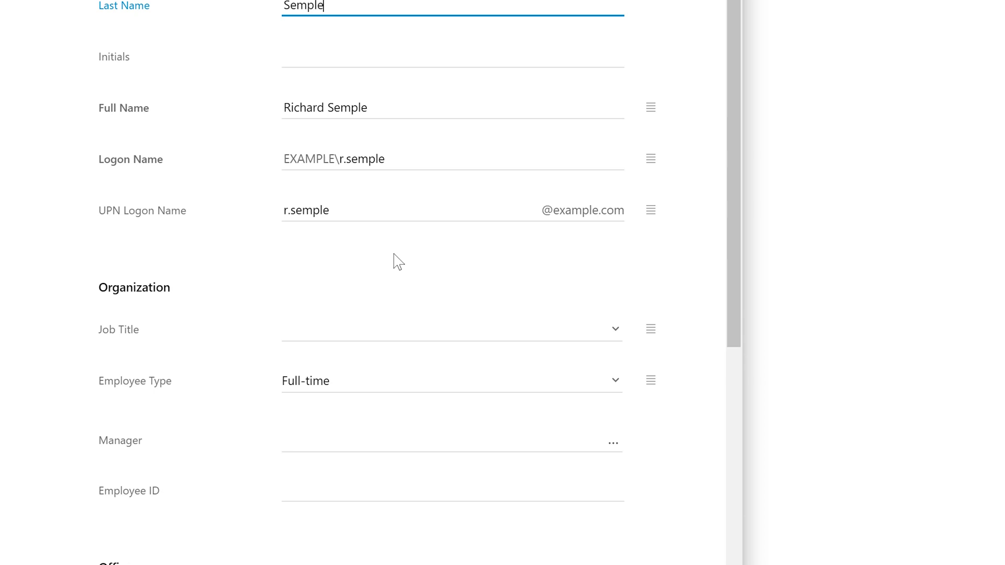
left_click(322, 107)
left_click(330, 178)
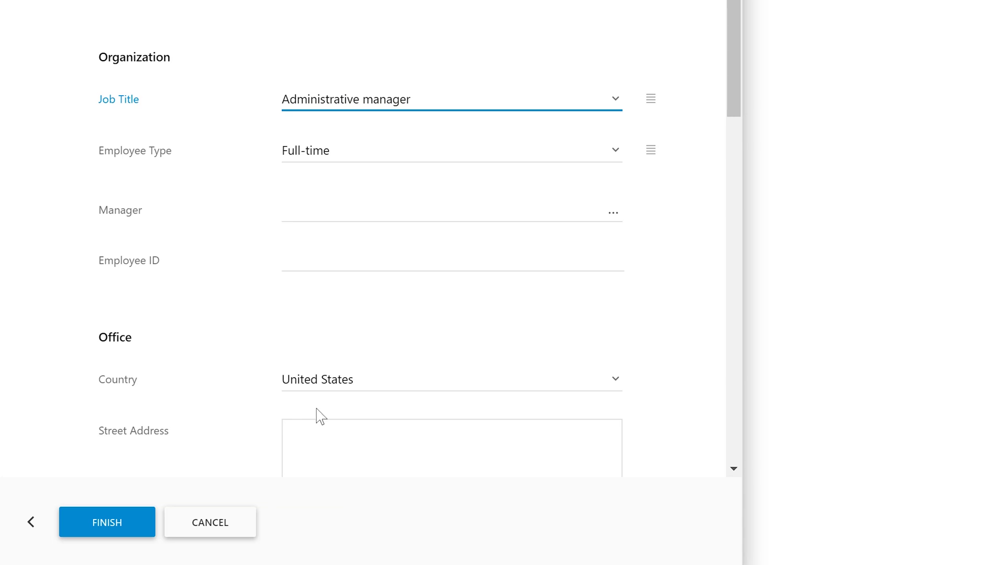
left_click(123, 521)
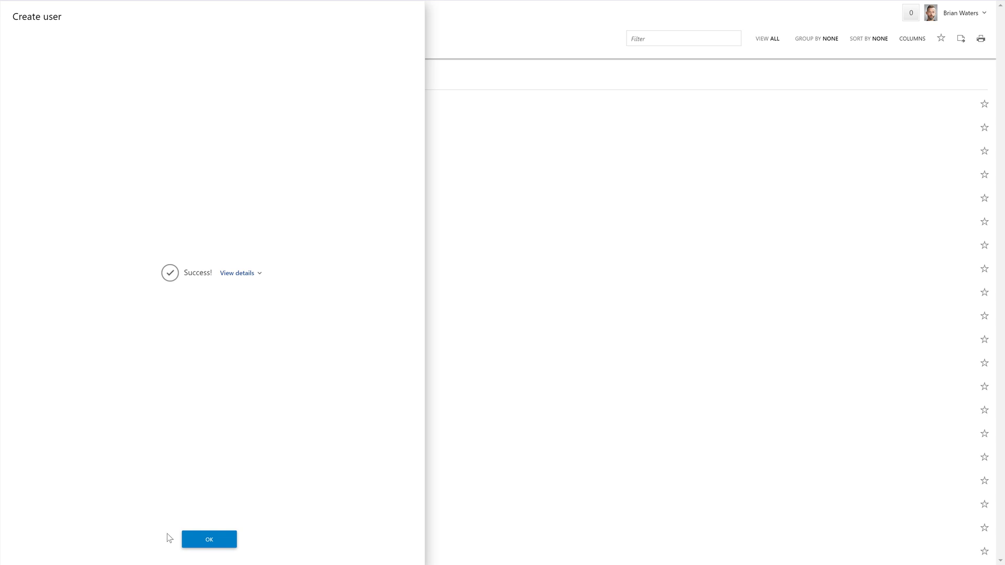
left_click(200, 543)
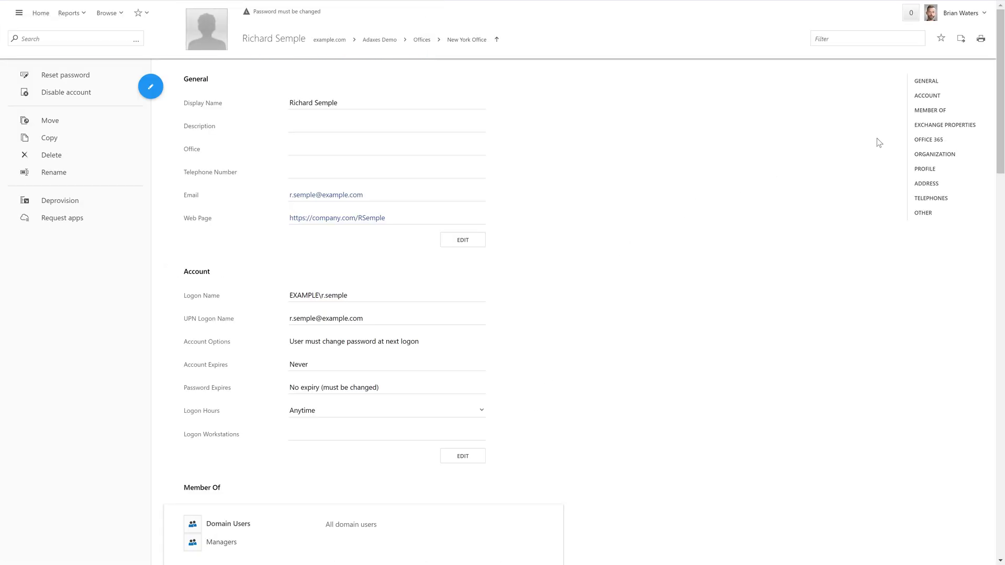
left_click(922, 140)
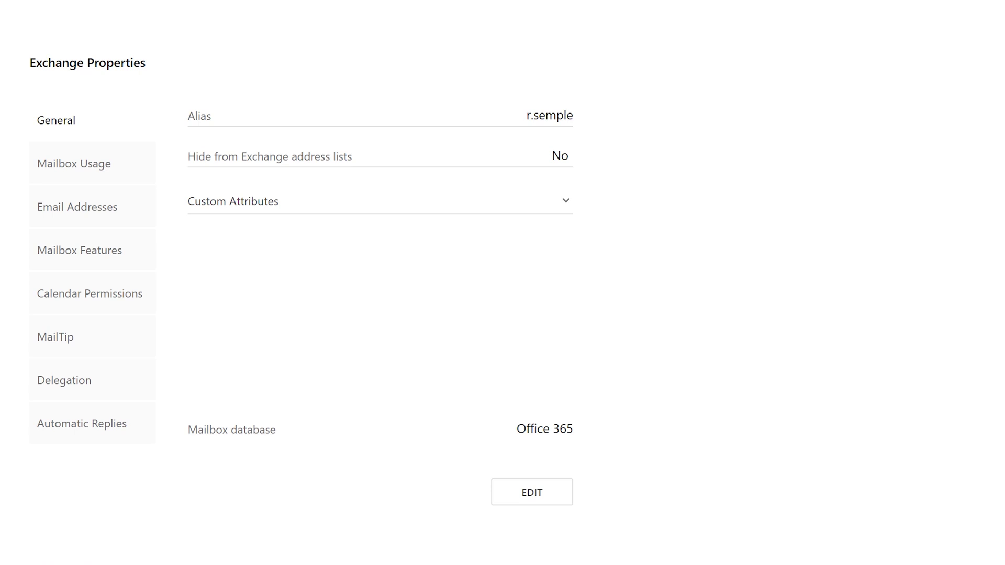
left_click(103, 258)
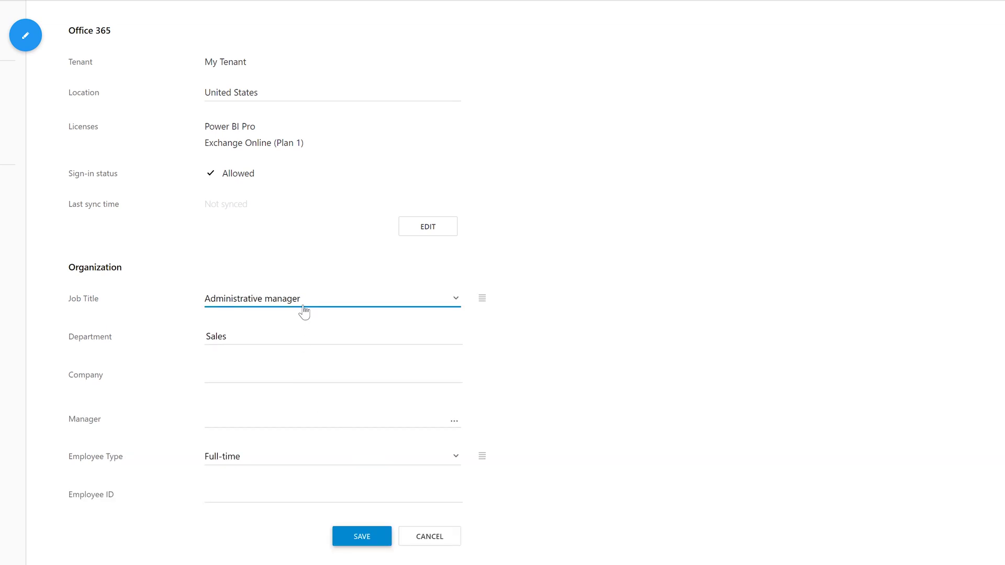
left_click(302, 305)
left_click(257, 378)
left_click(346, 536)
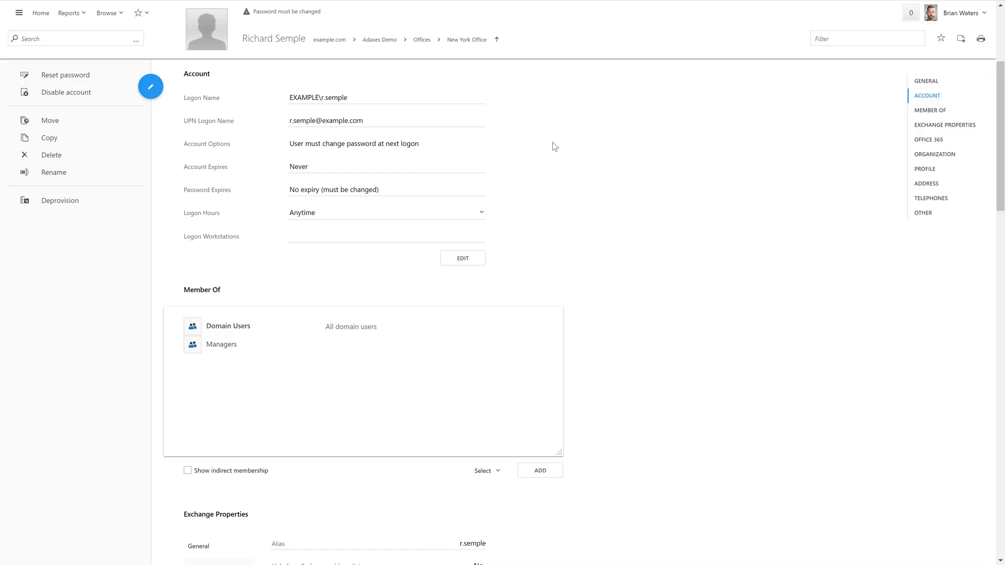
- Review logon hours, Member Of, Exchange Properties and Office 365 sections, then start editing Office 365 settings
left_click(482, 213)
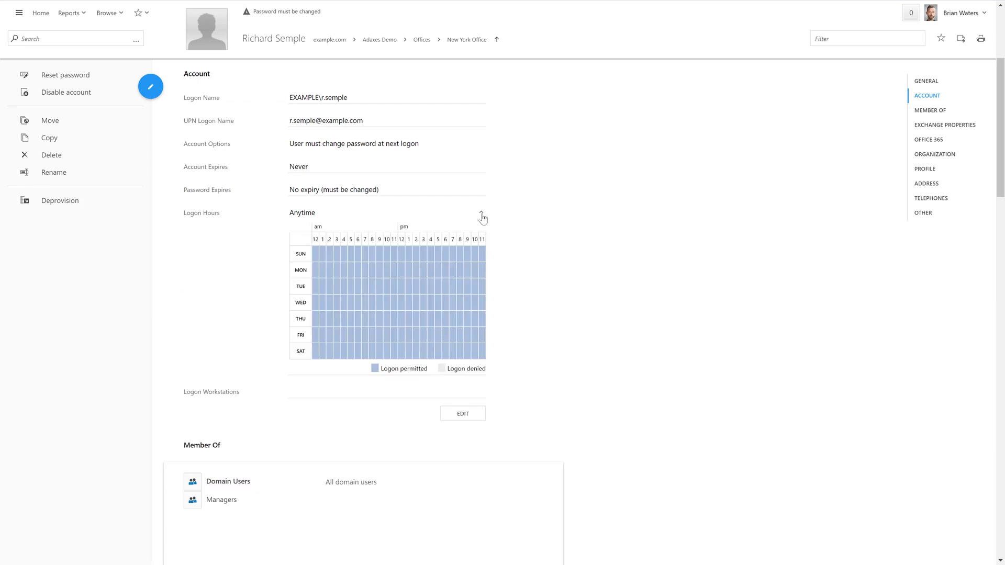
left_click(926, 114)
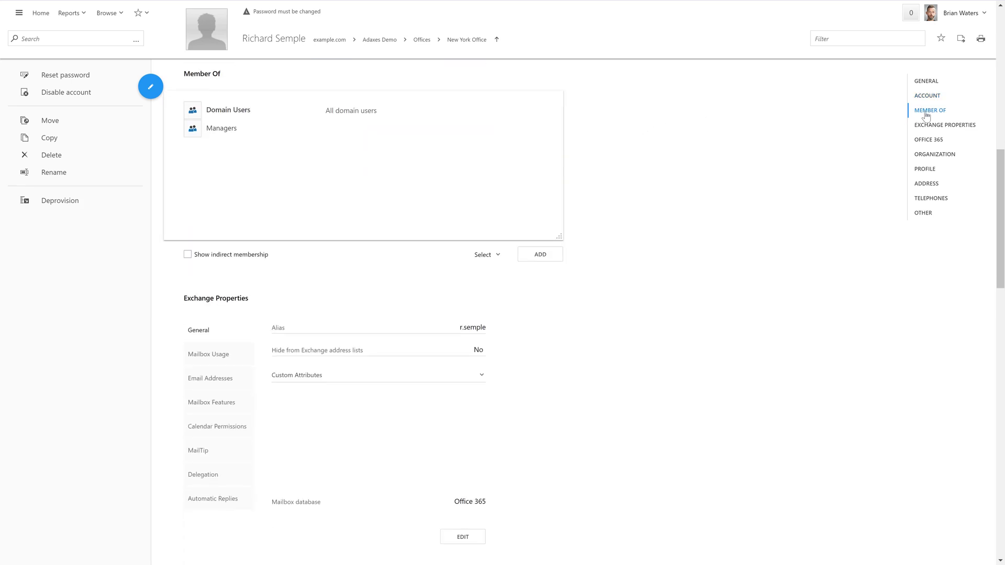
left_click(925, 127)
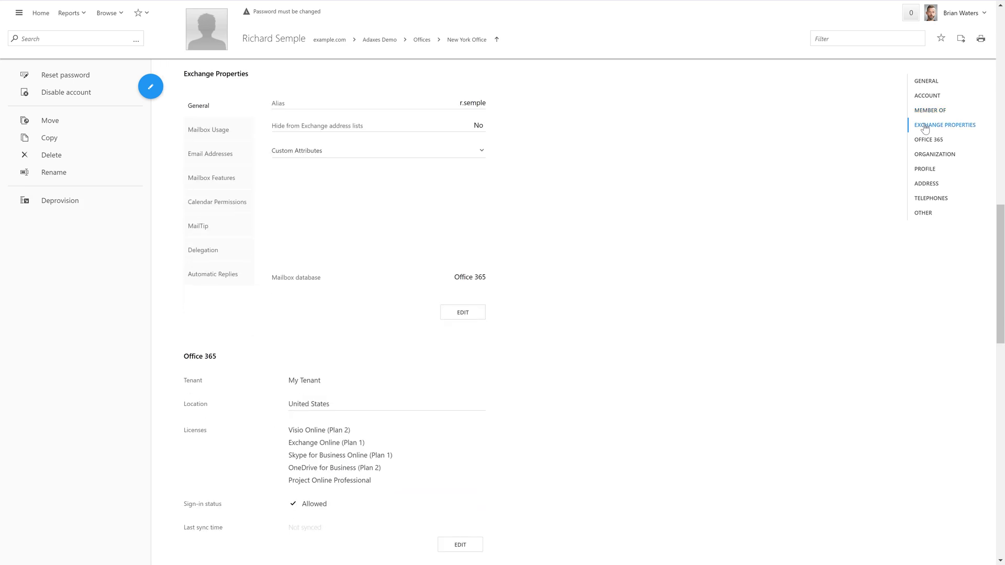
left_click(927, 140)
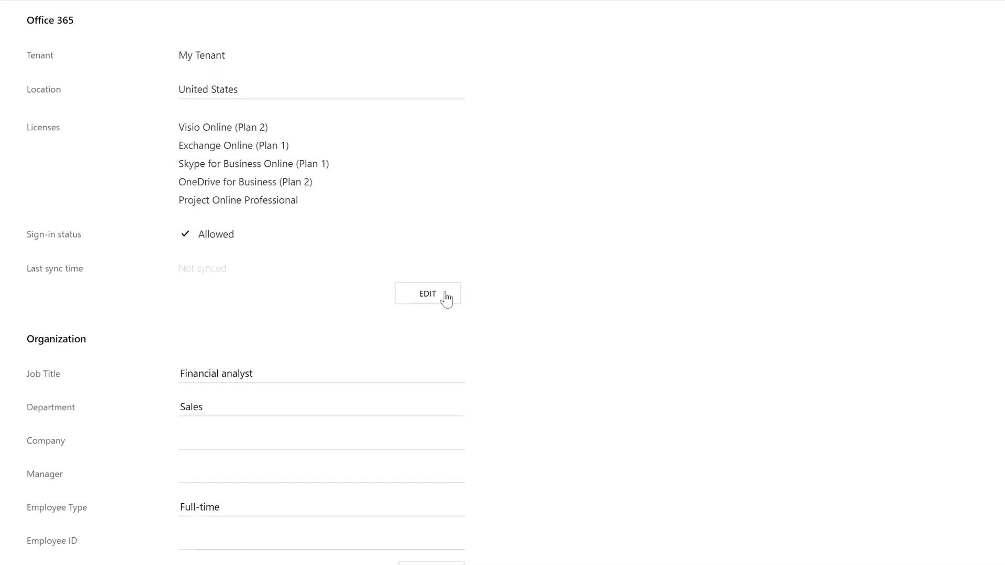
left_click(446, 298)
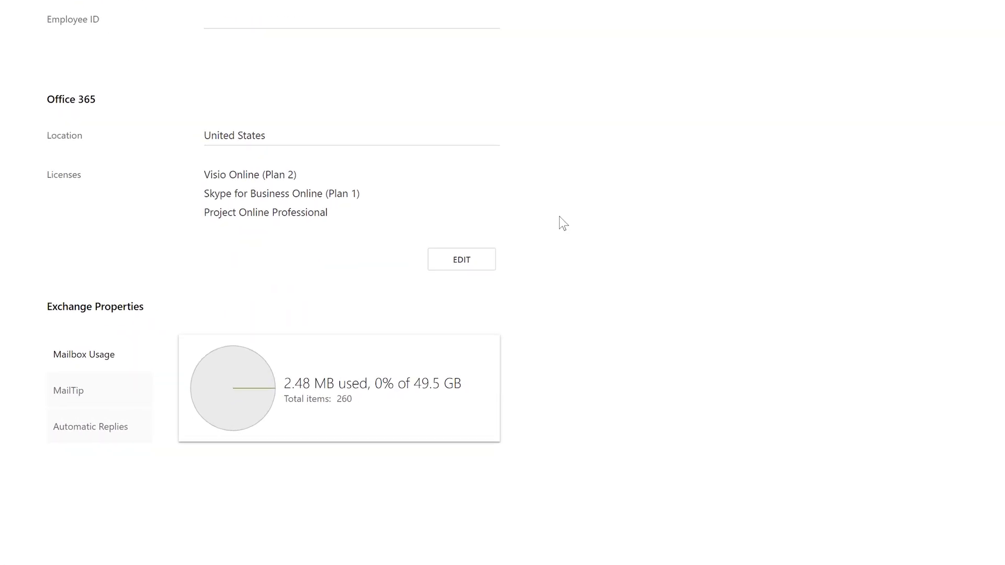
- Edit the user's Office 365 licenses and expand Project Online Professional to show its services
left_click(462, 266)
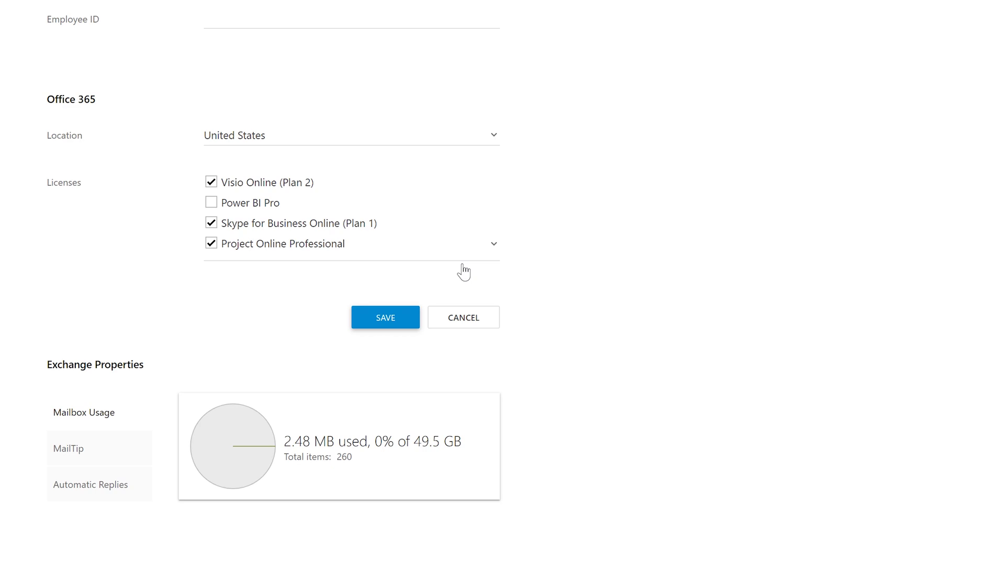
left_click(493, 249)
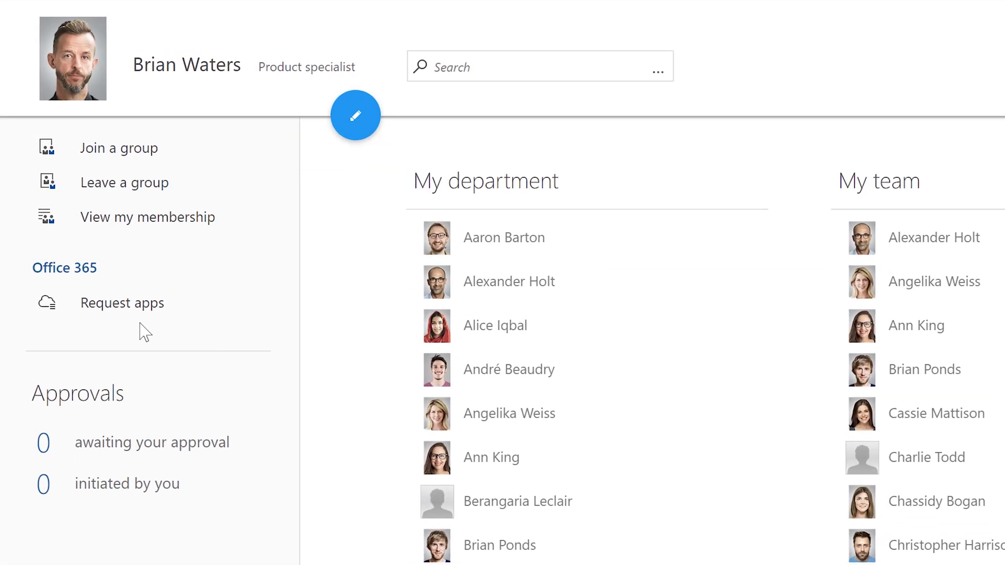
- Request the Visio app with a written justification and submit the request
left_click(111, 318)
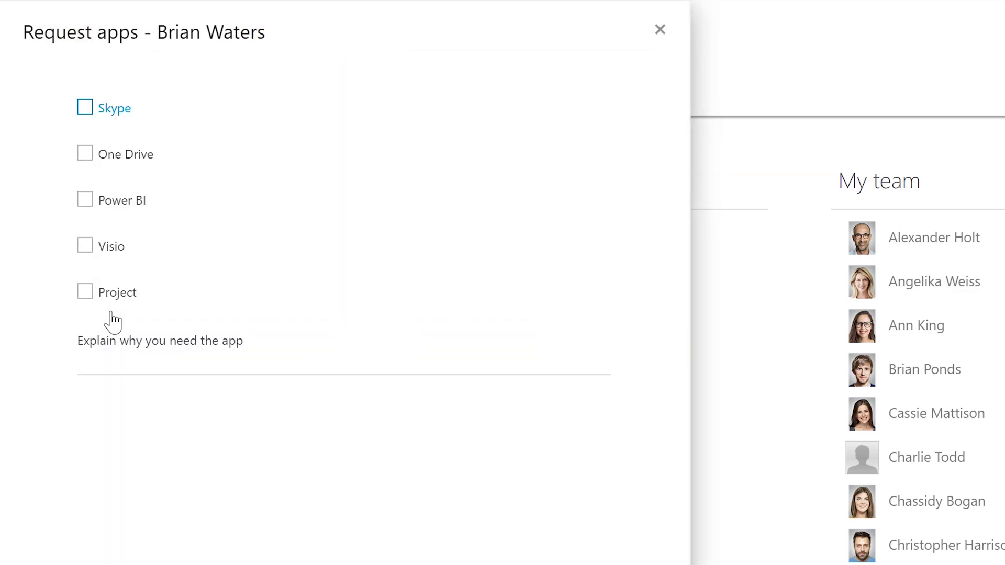
left_click(85, 245)
left_click(102, 361)
type("I need this ")
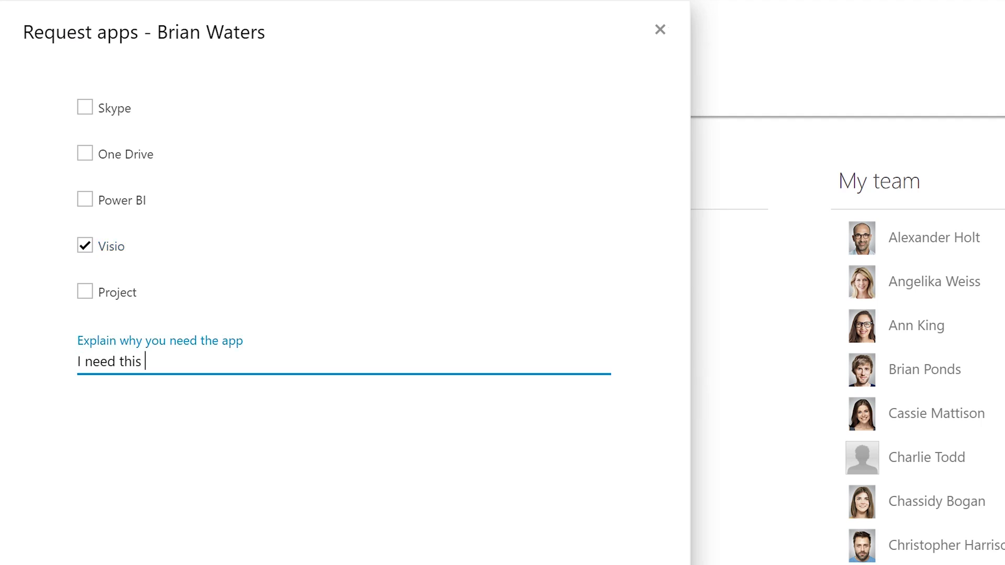
type("app for my new project")
left_click(35, 542)
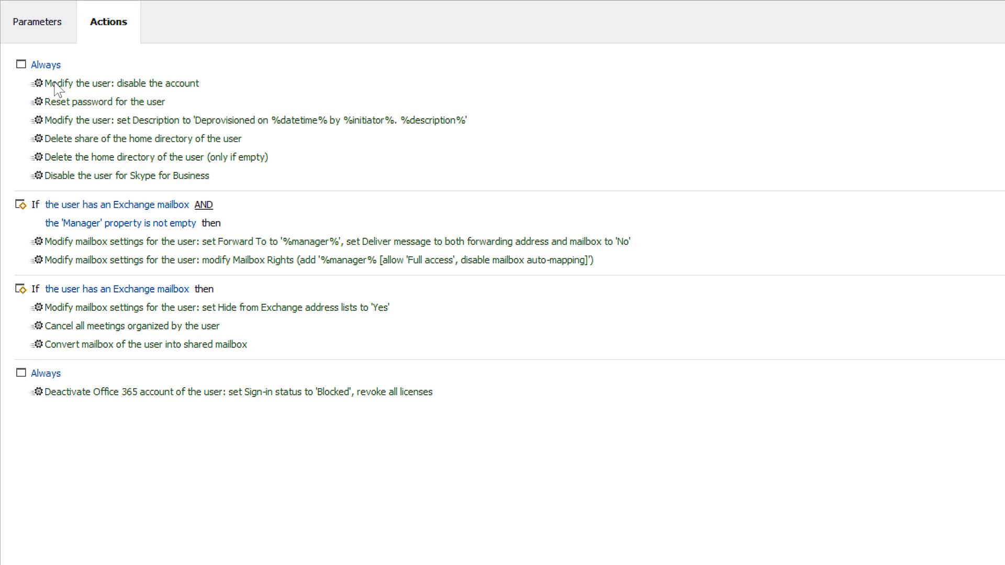
left_click(59, 398)
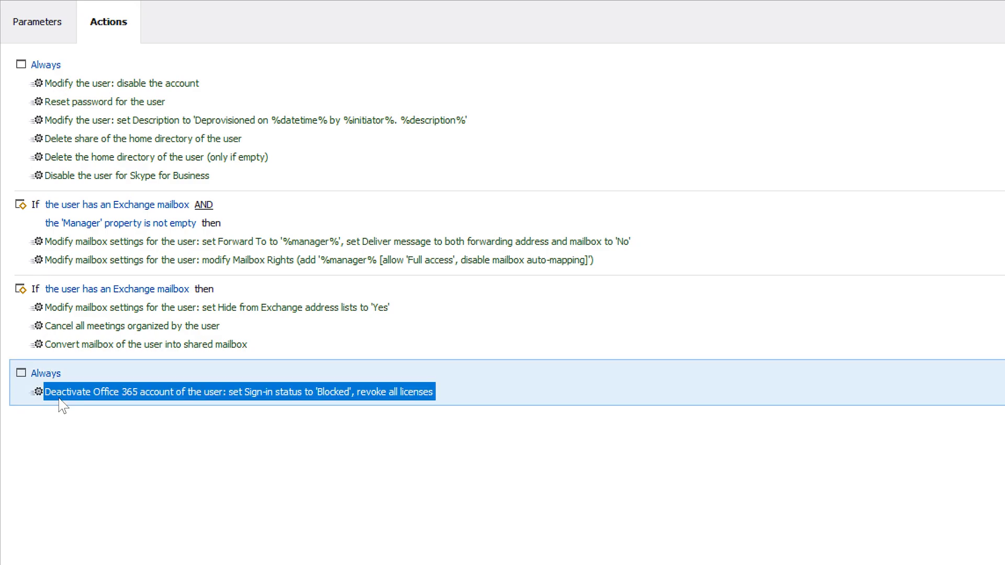
right_click(63, 405)
left_click(85, 409)
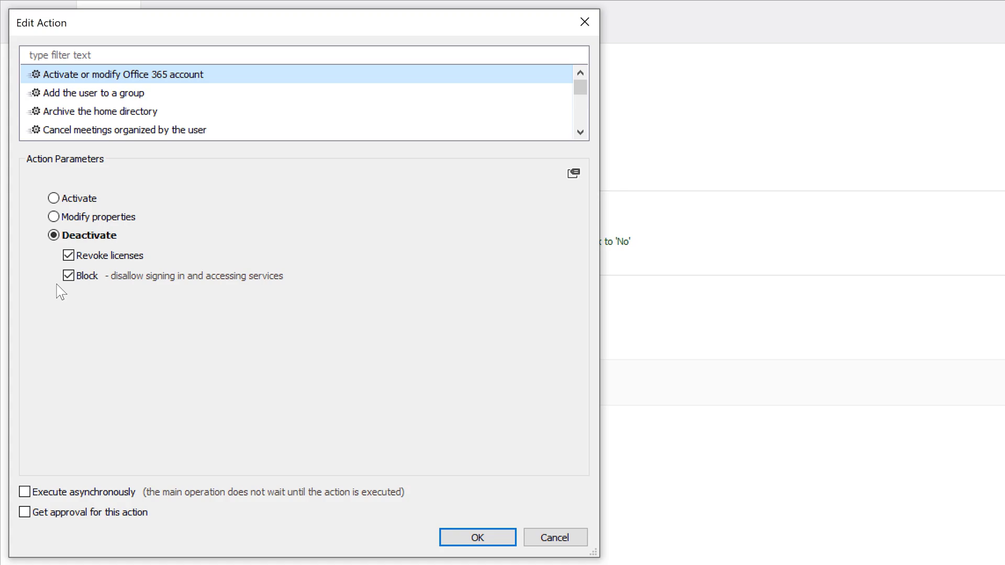
key("Return")
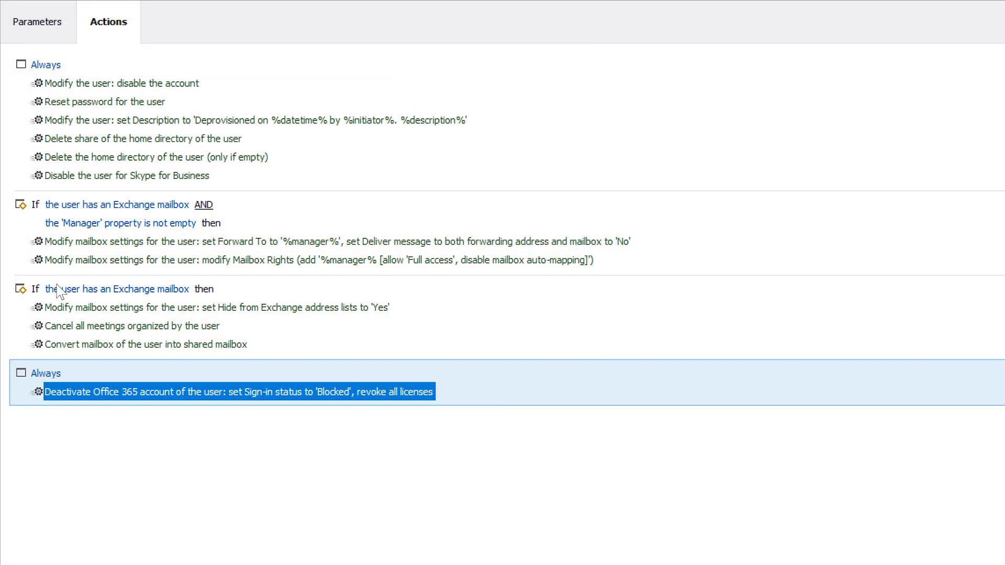
left_click(84, 348)
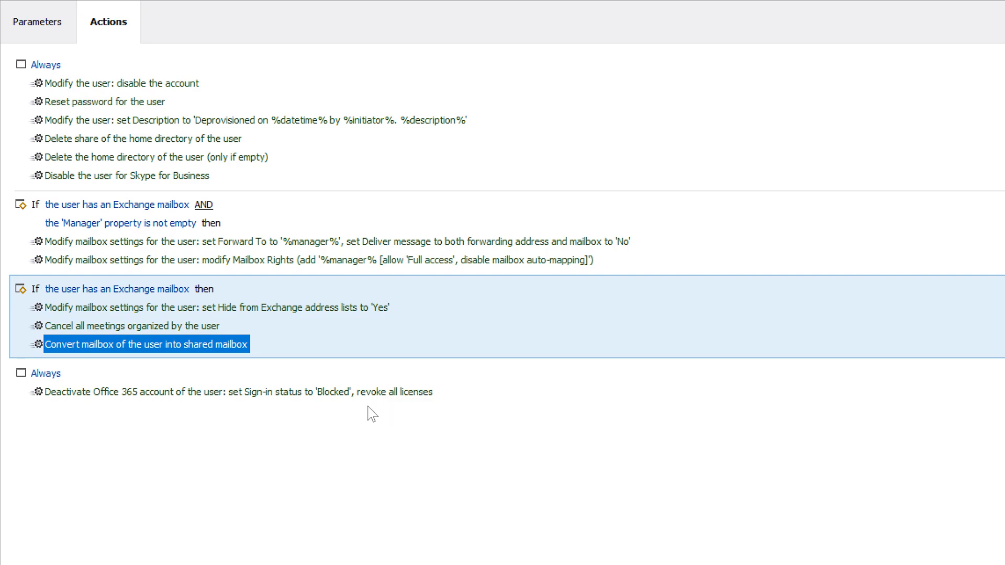
left_click(168, 331)
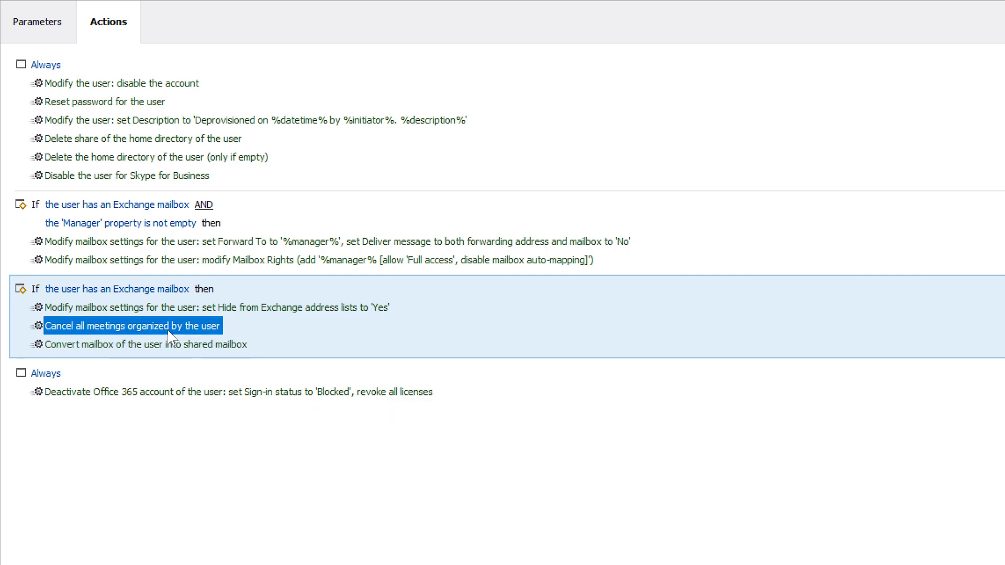
left_click(195, 312)
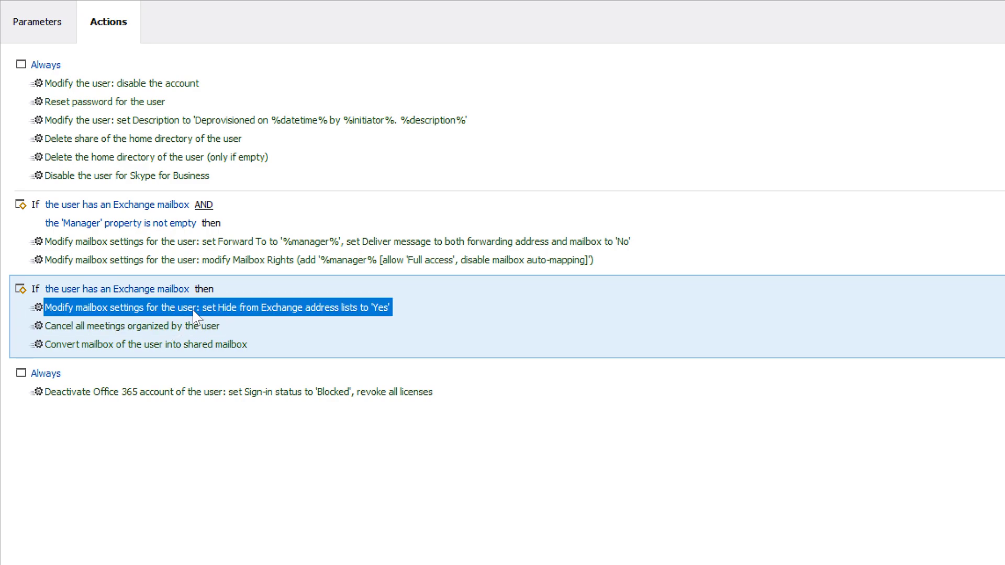
left_click(295, 262)
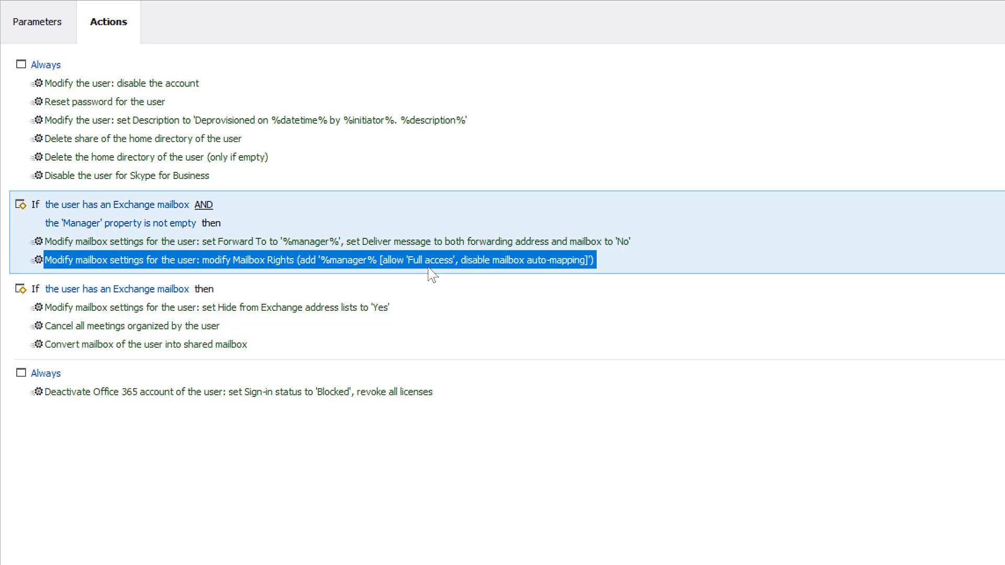
left_click(346, 247)
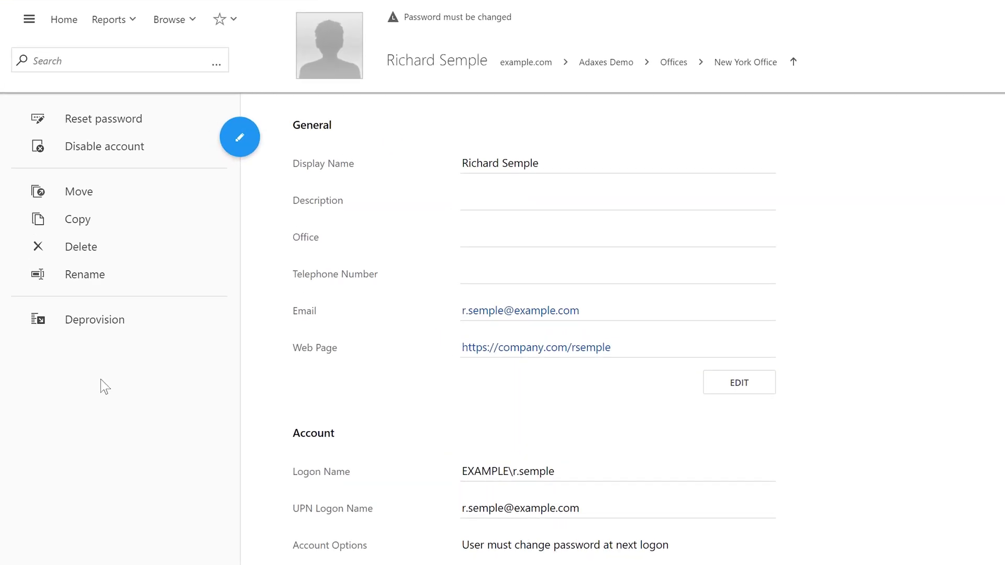
left_click(71, 336)
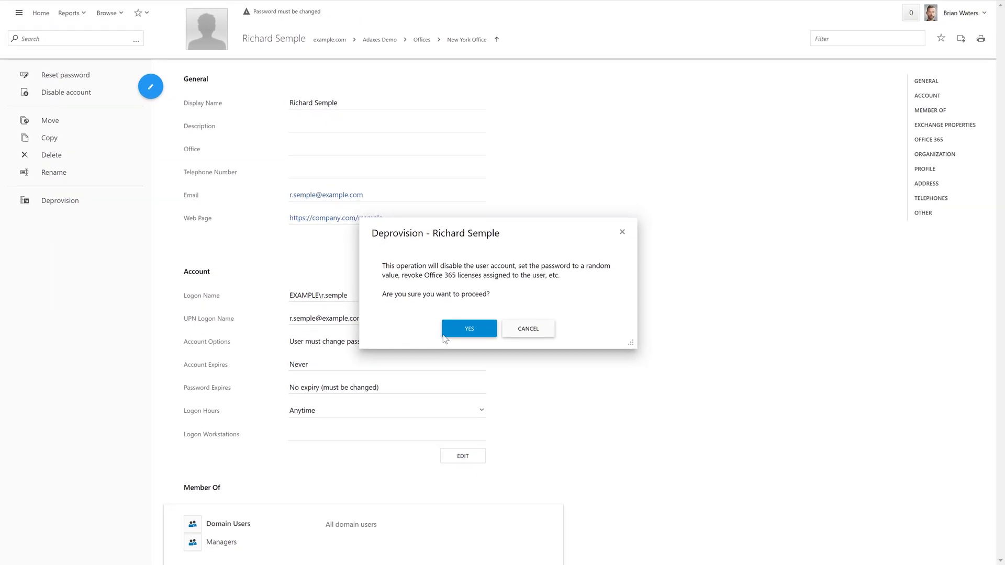
left_click(445, 336)
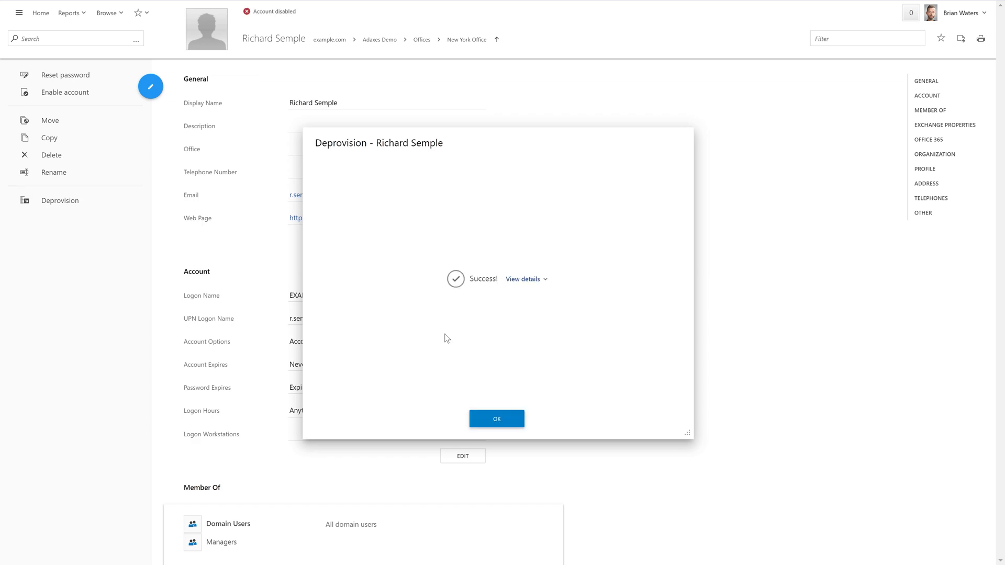
left_click(501, 420)
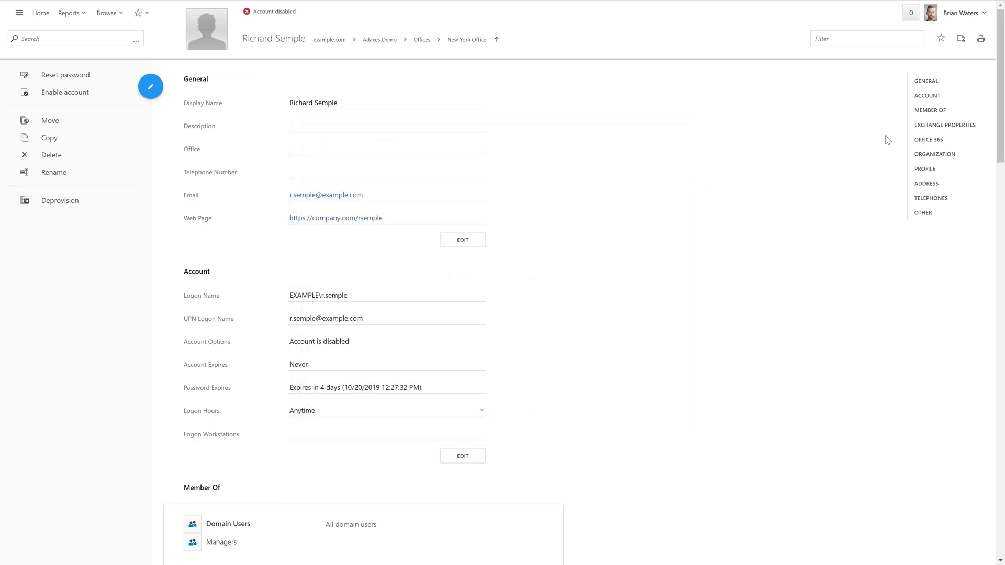
left_click(930, 139)
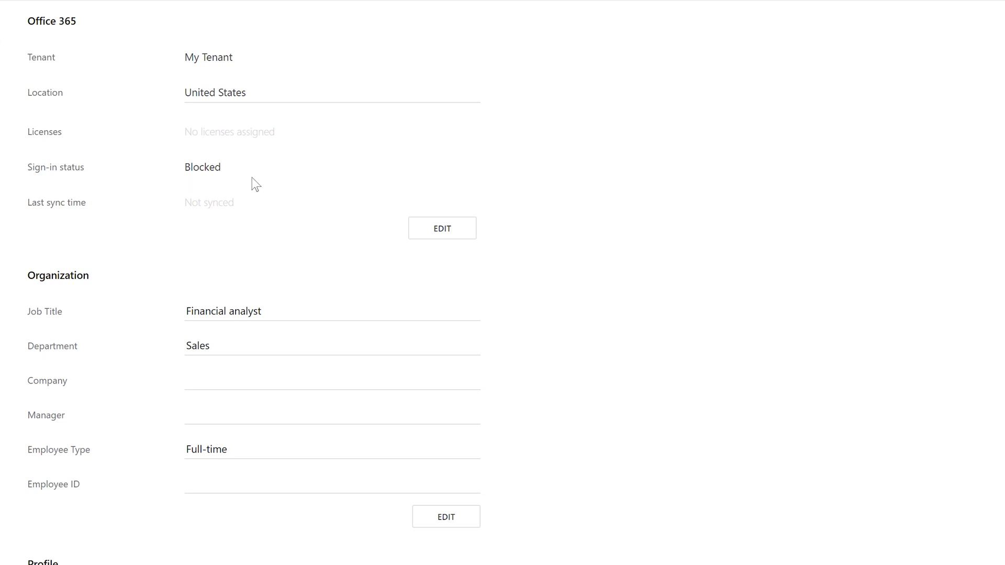
scroll(252, 177, "down", 15)
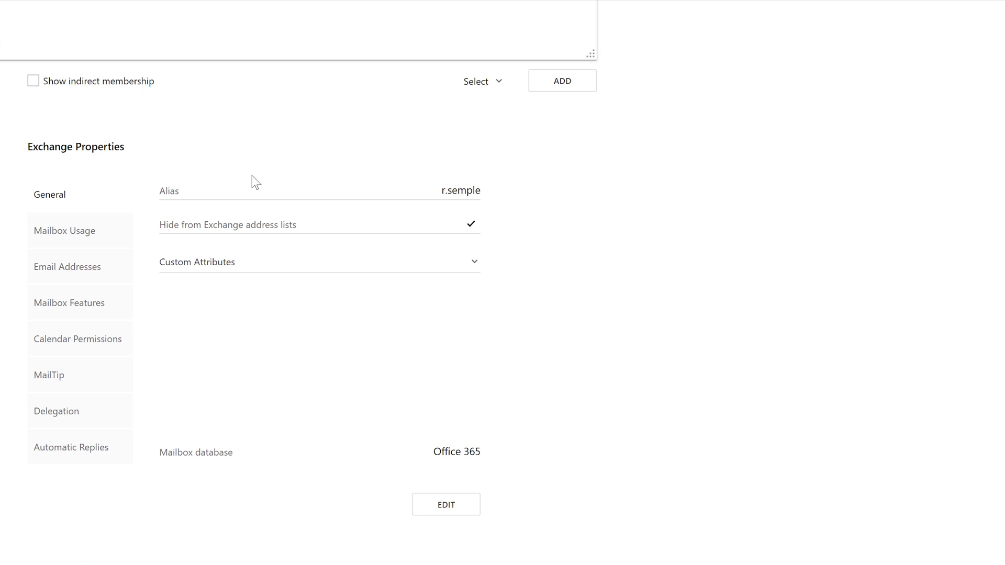